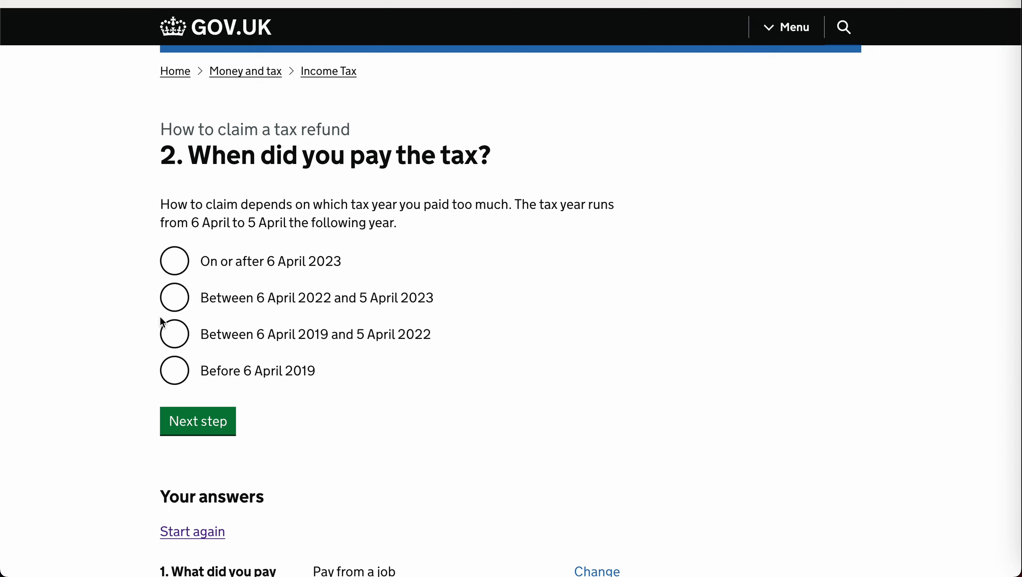
Answer that the tax was paid on or after 6 April 2023 and continue.
{"action": "scroll", "coordinate": [226, 291], "scroll_direction": "down", "scroll_amount": 1}
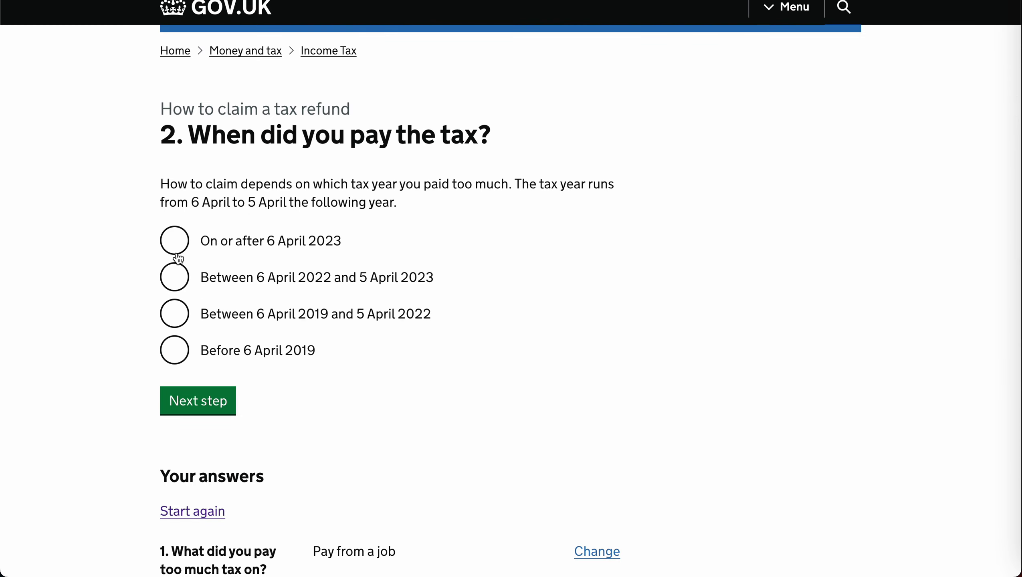
{"action": "left_click", "coordinate": [172, 239]}
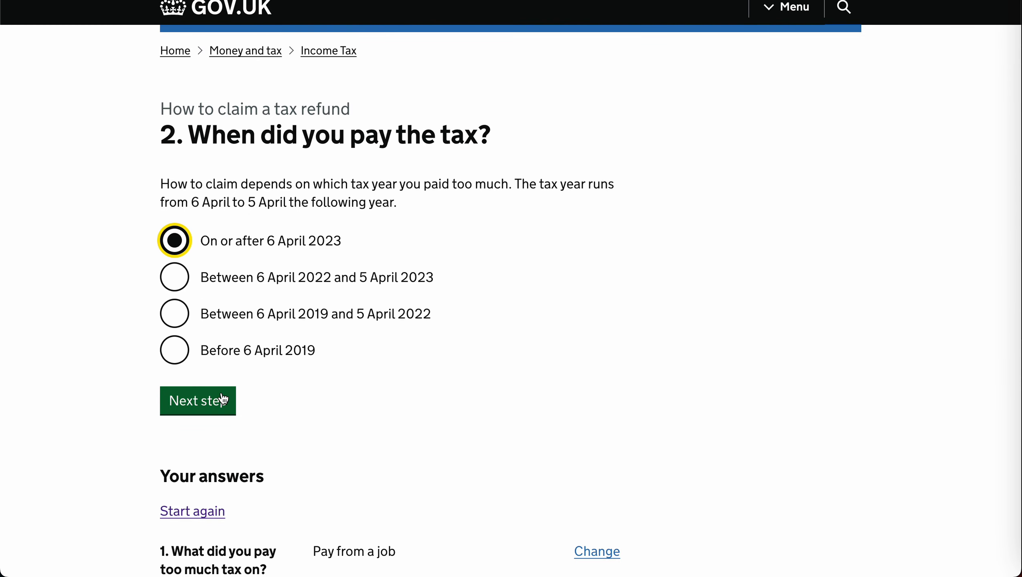
{"action": "scroll", "coordinate": [222, 399], "scroll_direction": "down", "scroll_amount": 5}
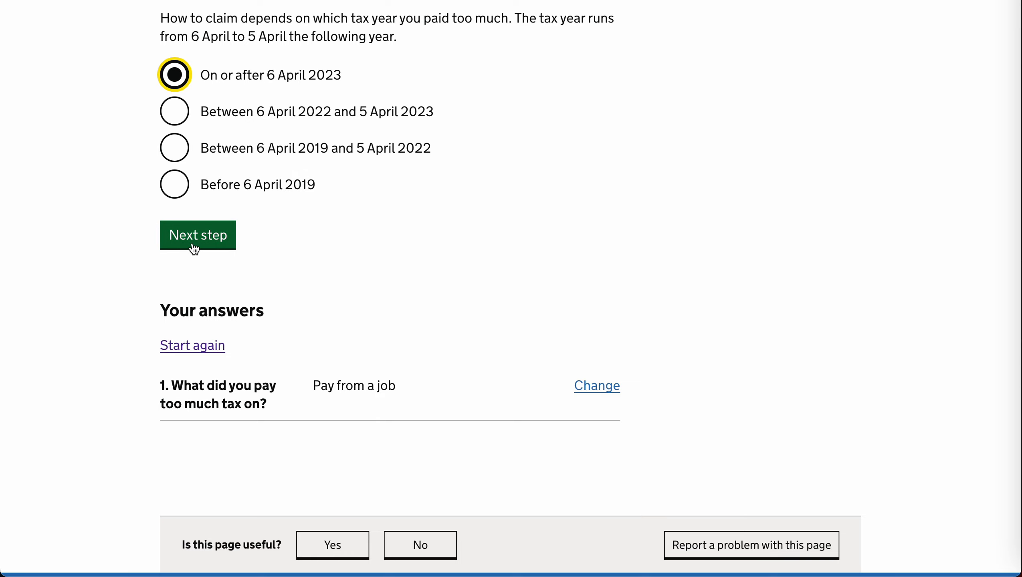
{"action": "left_click", "coordinate": [194, 248]}
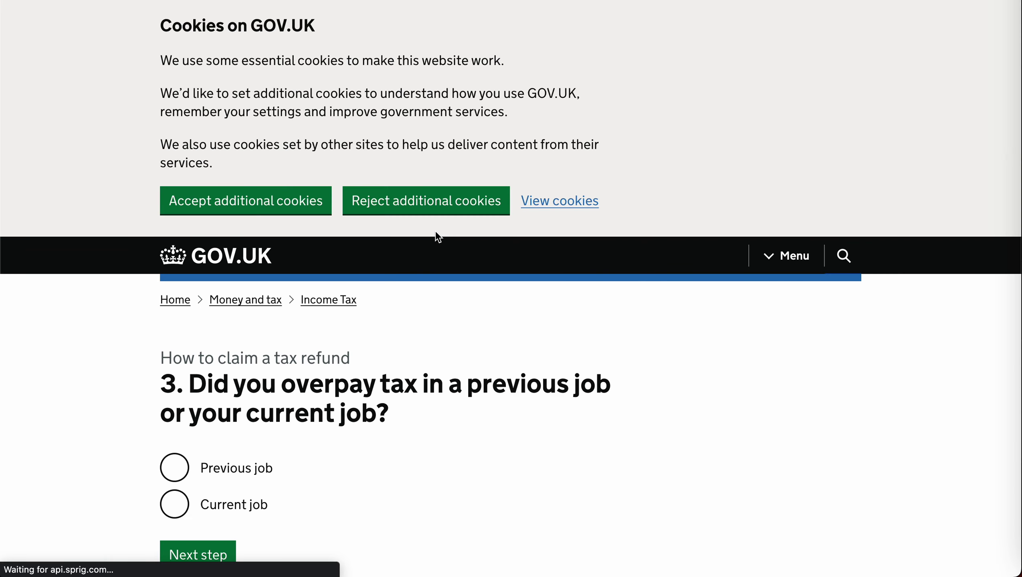
Choose 'Previous job' as where the tax was overpaid.
{"action": "scroll", "coordinate": [436, 233], "scroll_direction": "down", "scroll_amount": 3}
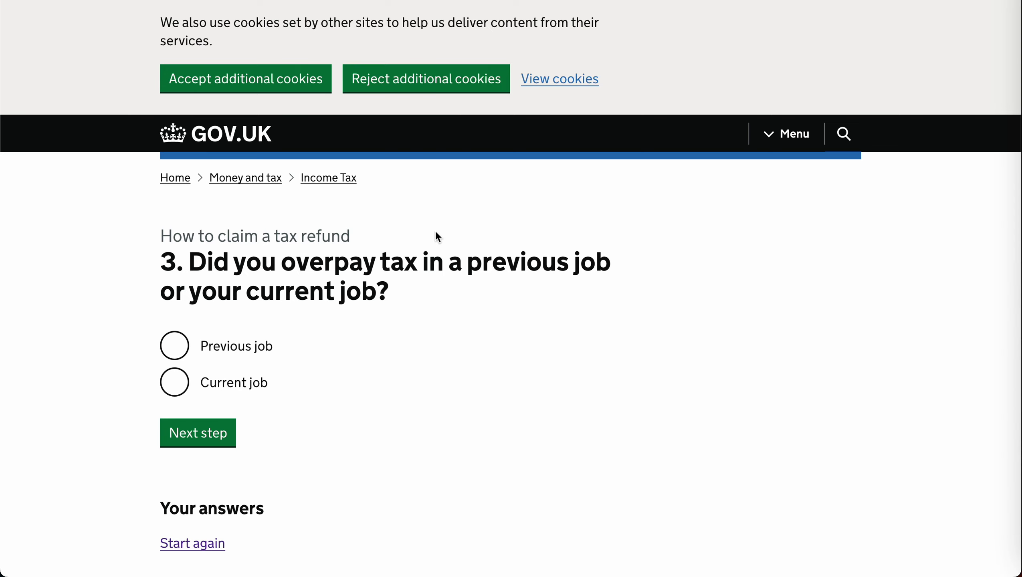
{"action": "scroll", "coordinate": [436, 236], "scroll_direction": "down", "scroll_amount": 1}
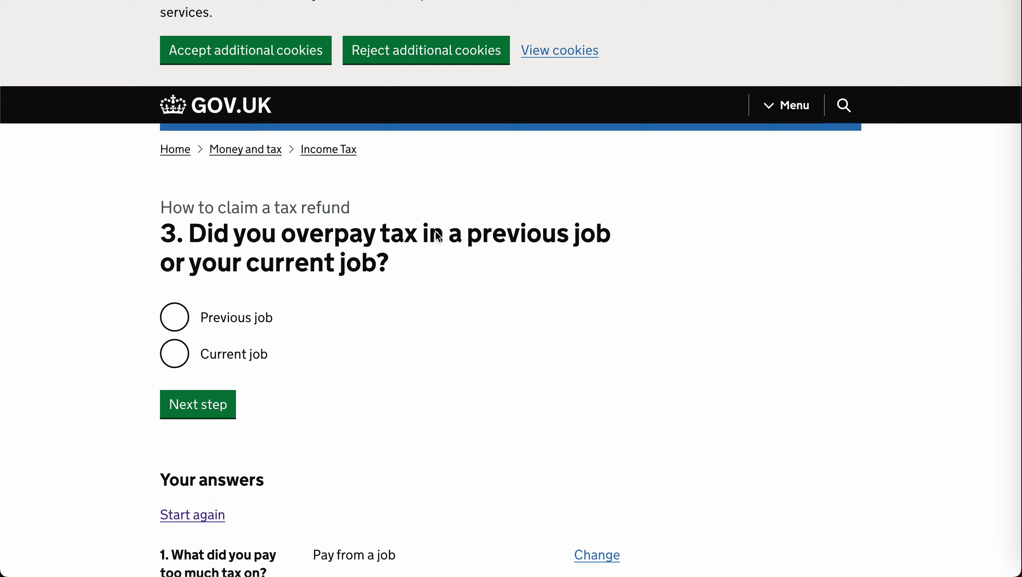
{"action": "scroll", "coordinate": [436, 234], "scroll_direction": "down", "scroll_amount": 4}
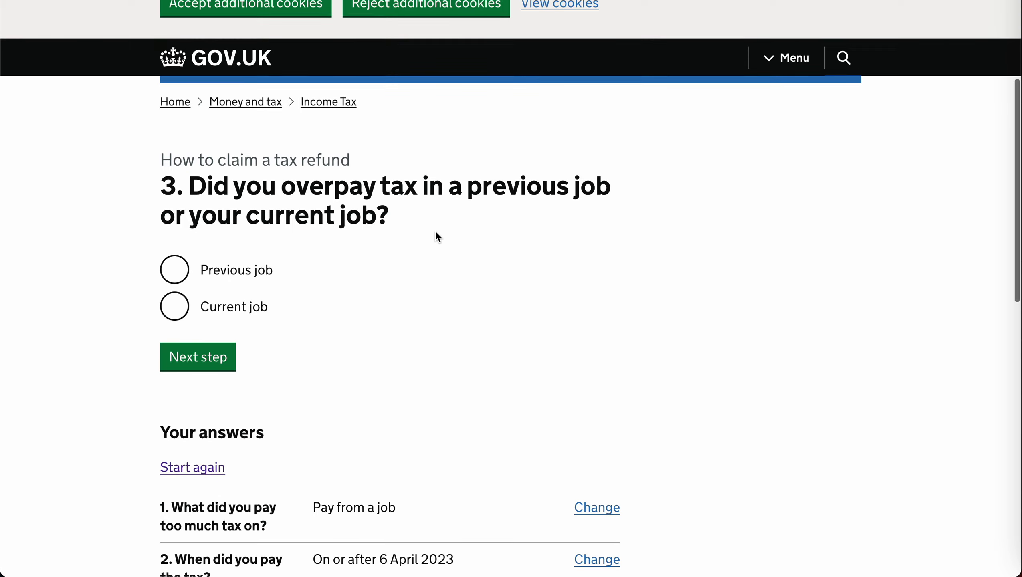
{"action": "left_click", "coordinate": [174, 210]}
Submit the previous-job answer, then answer Yes to having had final pay.
{"action": "left_click", "coordinate": [204, 295]}
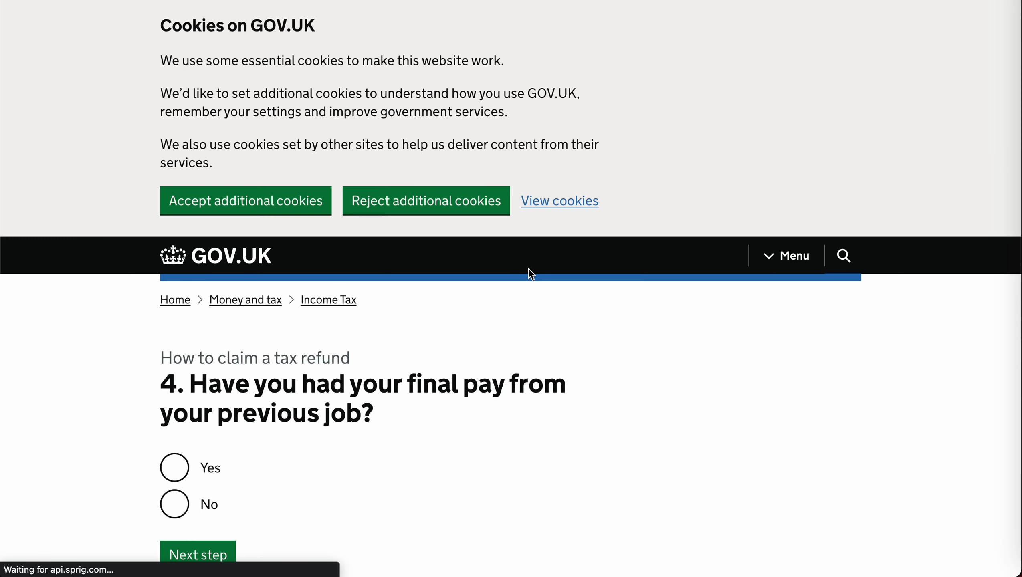
{"action": "scroll", "coordinate": [528, 273], "scroll_direction": "down", "scroll_amount": 3}
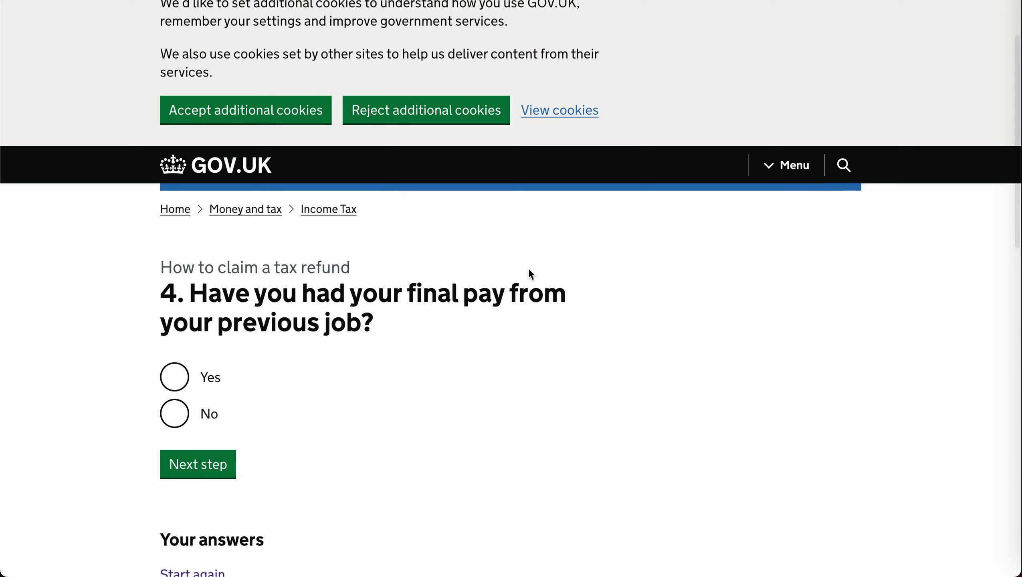
{"action": "scroll", "coordinate": [528, 269], "scroll_direction": "down", "scroll_amount": 1}
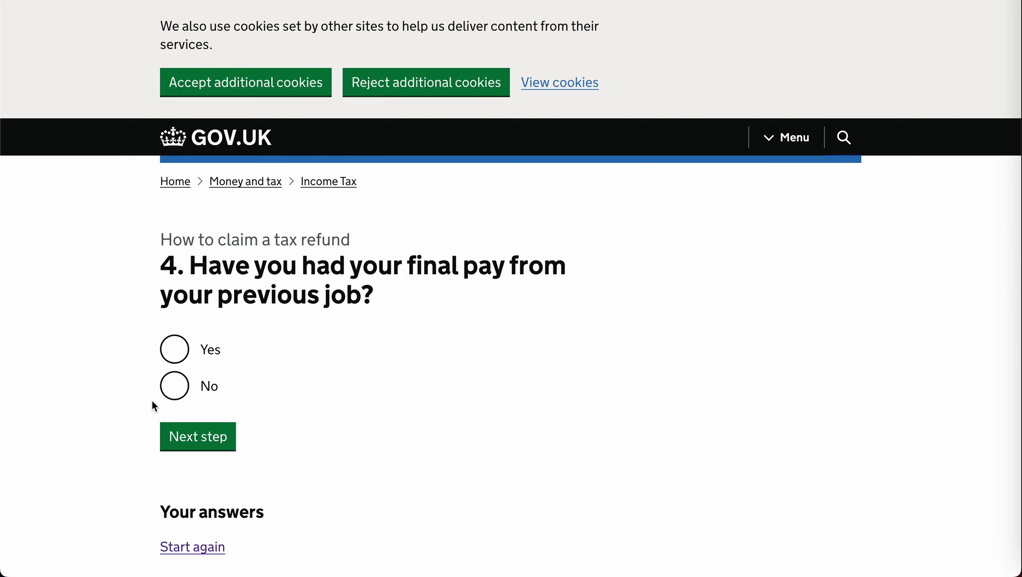
{"action": "left_click", "coordinate": [172, 346]}
{"action": "left_click", "coordinate": [222, 440]}
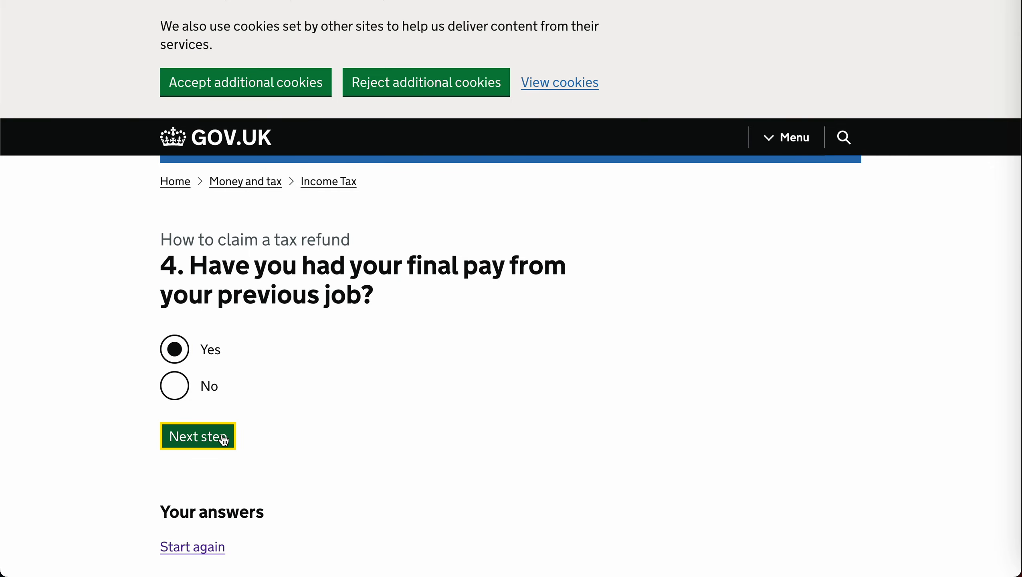
Give 'Self-employed' as the current work situation and continue to the benefits question.
{"action": "scroll", "coordinate": [402, 389], "scroll_direction": "down", "scroll_amount": 2}
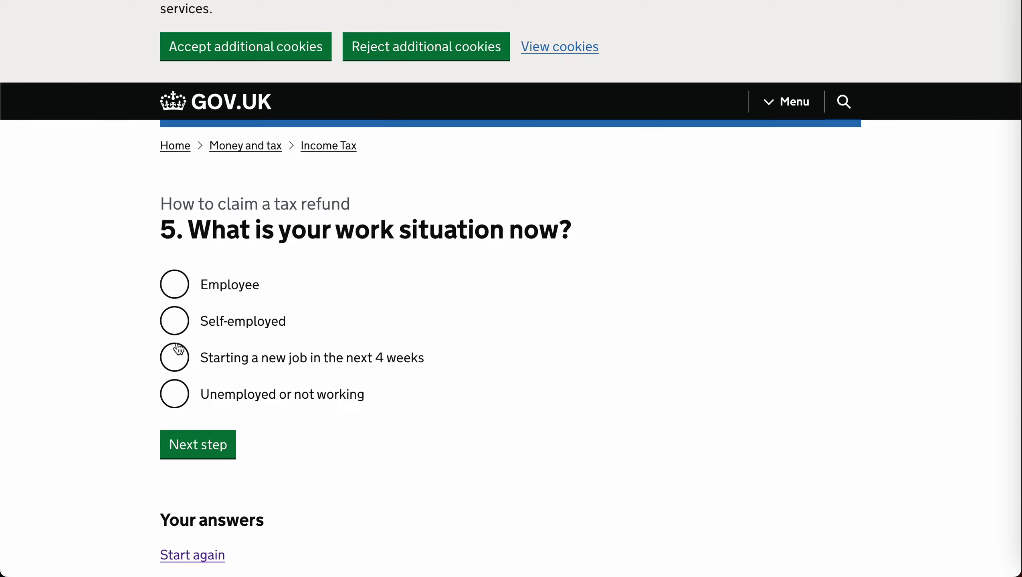
{"action": "left_click", "coordinate": [172, 319]}
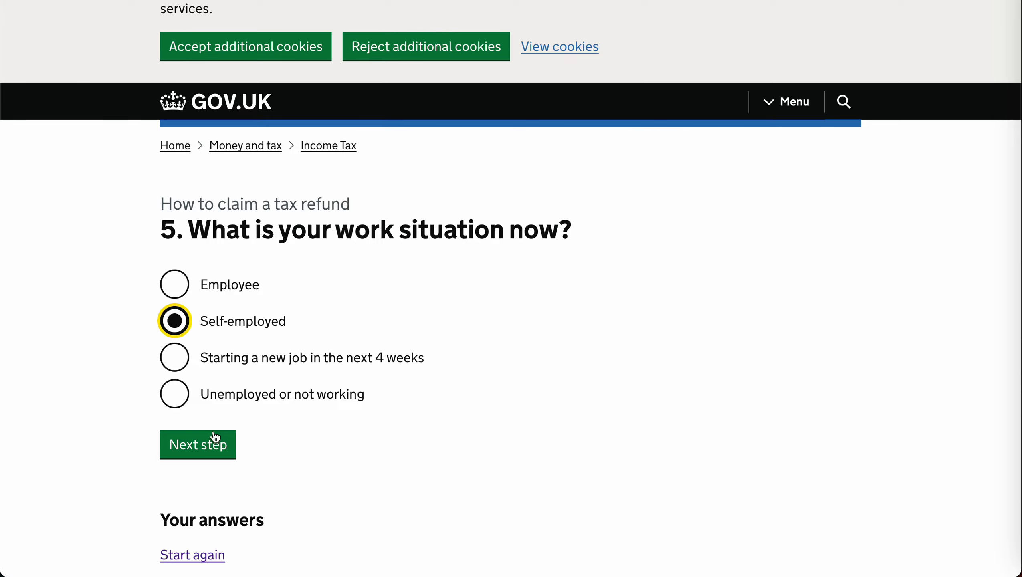
{"action": "left_click", "coordinate": [215, 444]}
{"action": "scroll", "coordinate": [394, 408], "scroll_direction": "down", "scroll_amount": 6}
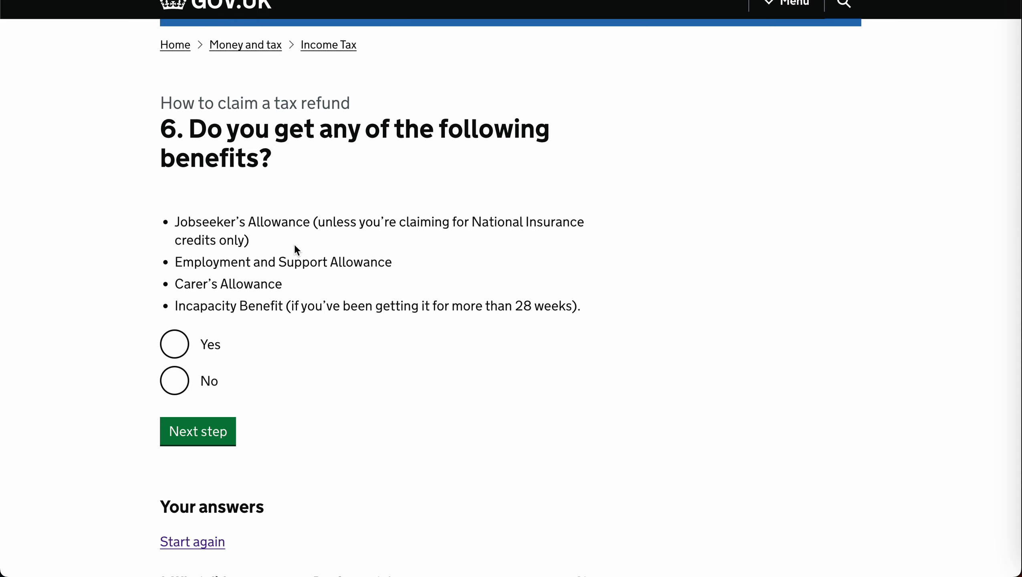
Answer No to receiving any of the listed benefits on question 6.
{"action": "scroll", "coordinate": [321, 281], "scroll_direction": "down", "scroll_amount": 1}
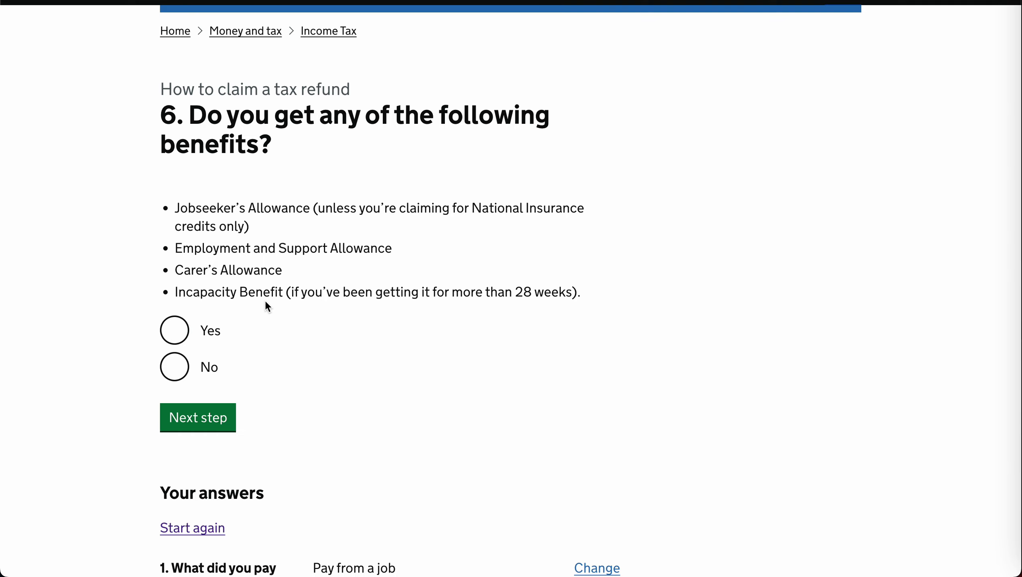
{"action": "scroll", "coordinate": [266, 305], "scroll_direction": "down", "scroll_amount": 3}
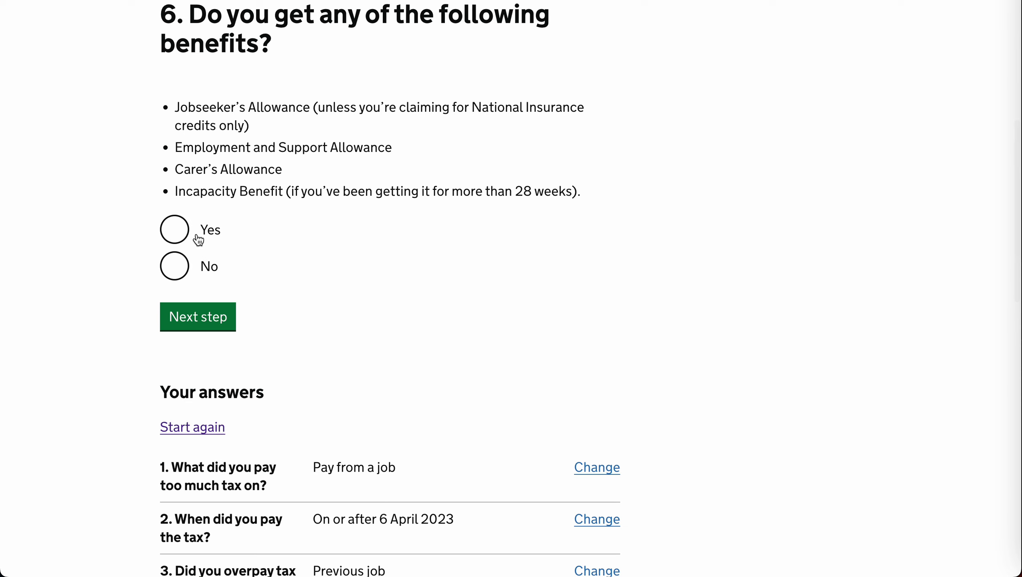
{"action": "left_click", "coordinate": [174, 266]}
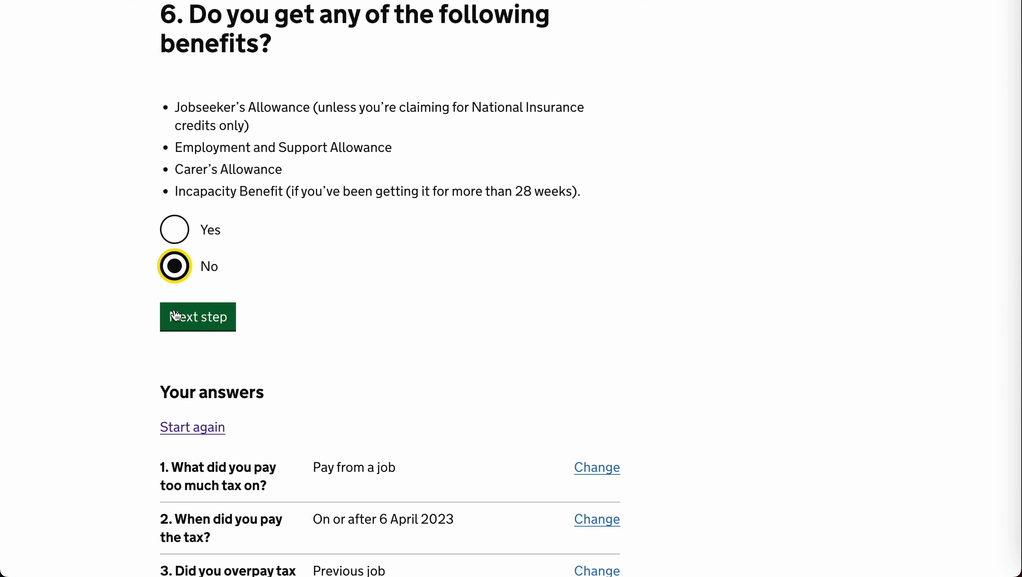
{"action": "scroll", "coordinate": [279, 325], "scroll_direction": "up", "scroll_amount": 2}
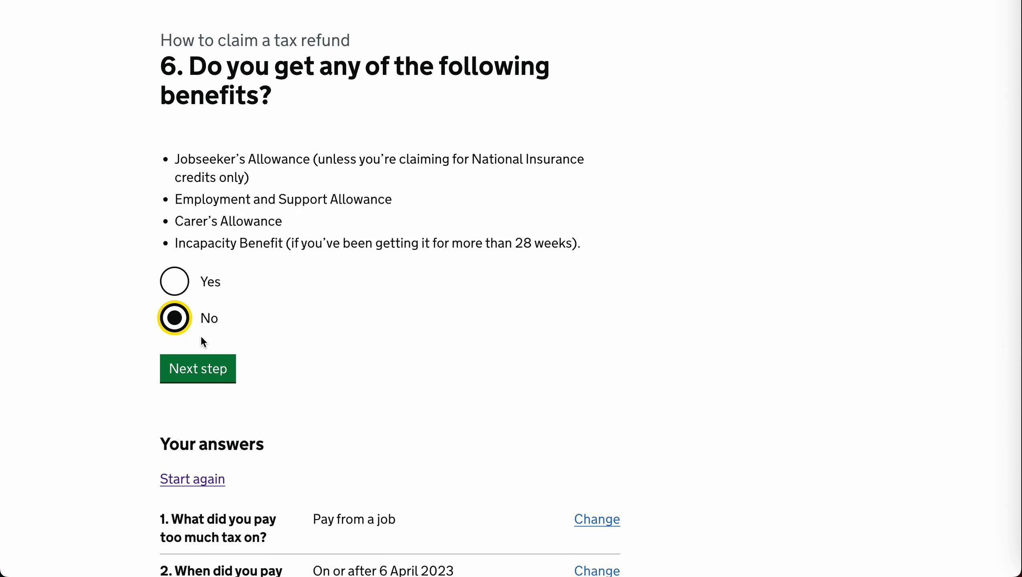
{"action": "left_click", "coordinate": [211, 368]}
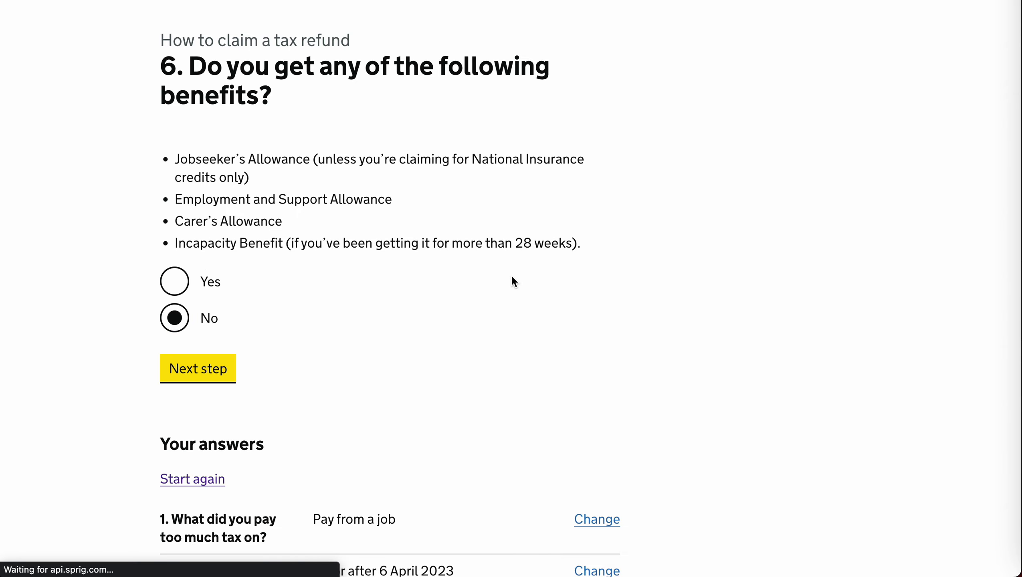
{"action": "scroll", "coordinate": [512, 276], "scroll_direction": "down", "scroll_amount": 5}
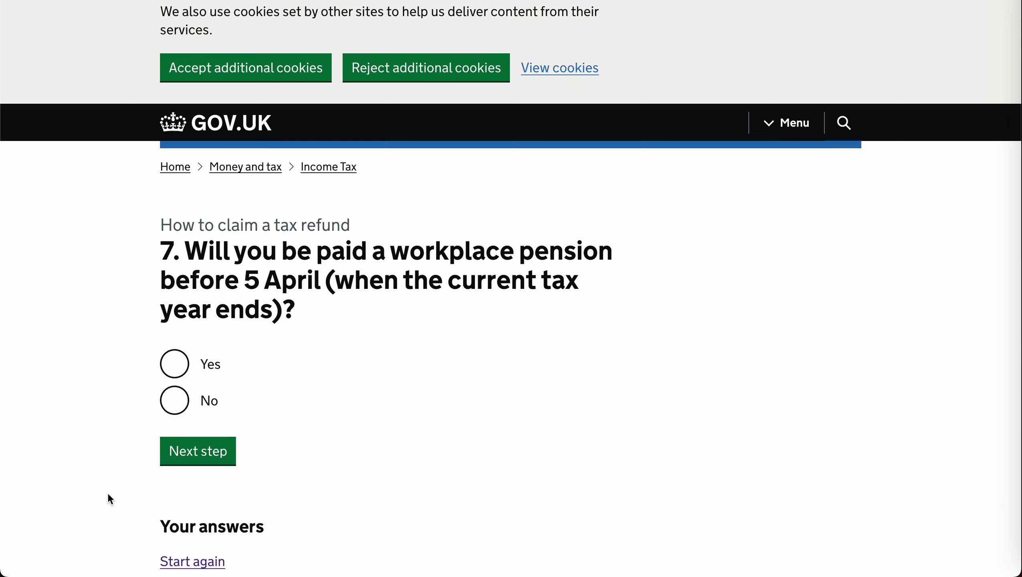
Answer No to being paid a workplace pension before 5 April.
{"action": "left_click", "coordinate": [183, 400]}
{"action": "left_click", "coordinate": [184, 450]}
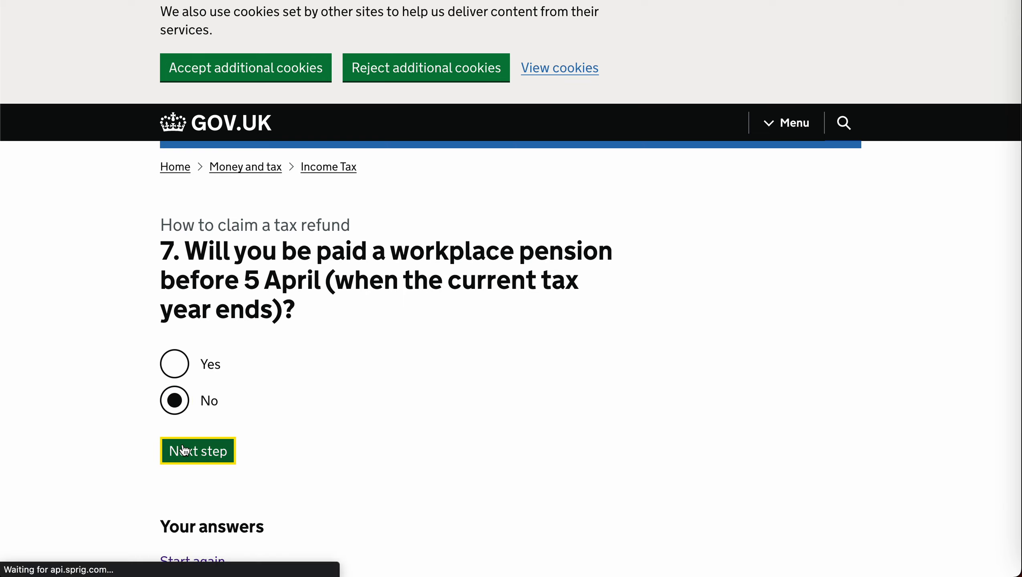
{"action": "scroll", "coordinate": [332, 387], "scroll_direction": "down", "scroll_amount": 3}
{"action": "scroll", "coordinate": [332, 387], "scroll_direction": "down", "scroll_amount": 2}
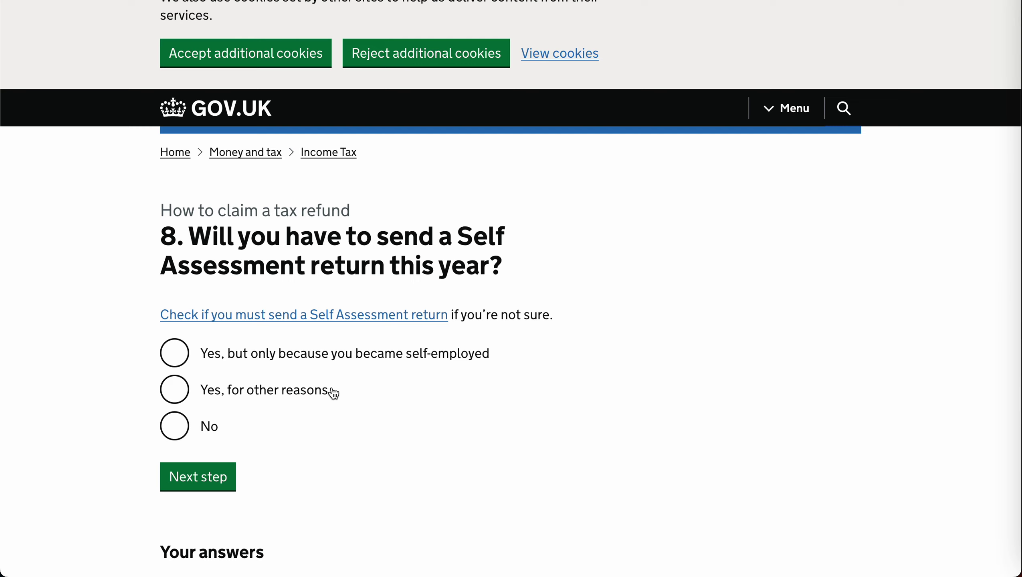
Answer 'Yes, but only because you became self-employed' to the Self Assessment question.
{"action": "left_click", "coordinate": [181, 360]}
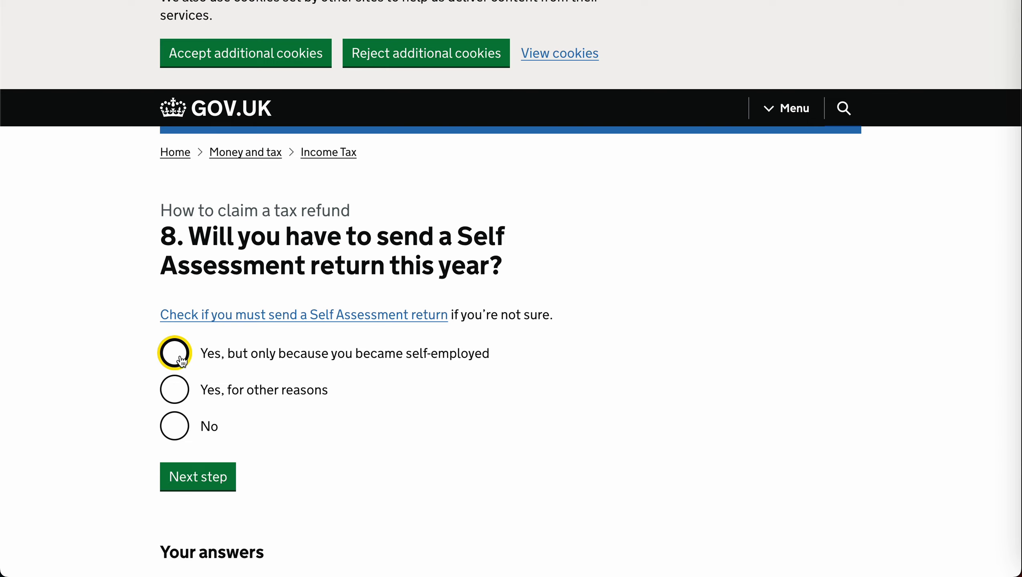
{"action": "left_click", "coordinate": [188, 489]}
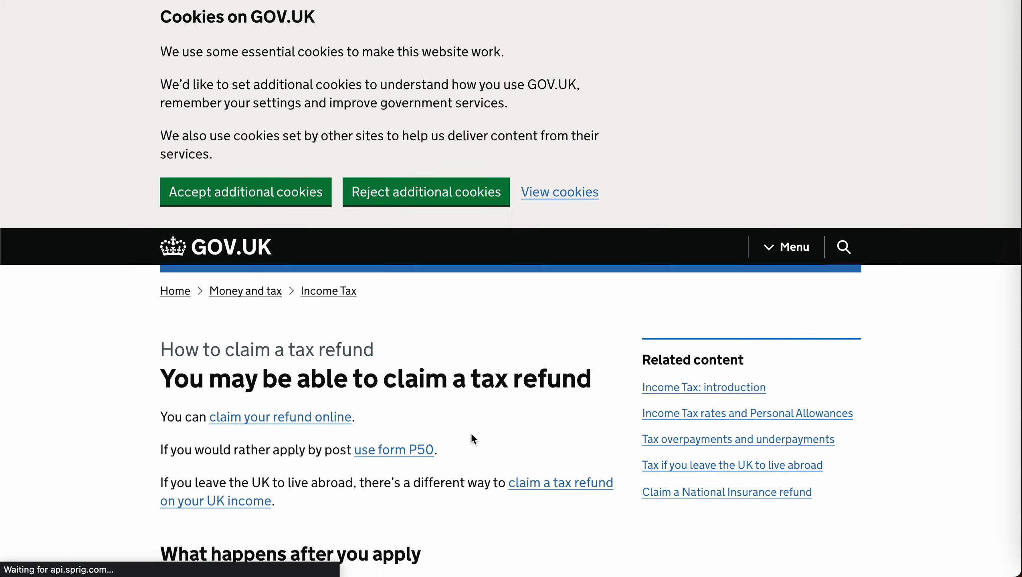
{"action": "scroll", "coordinate": [472, 435], "scroll_direction": "down", "scroll_amount": 5}
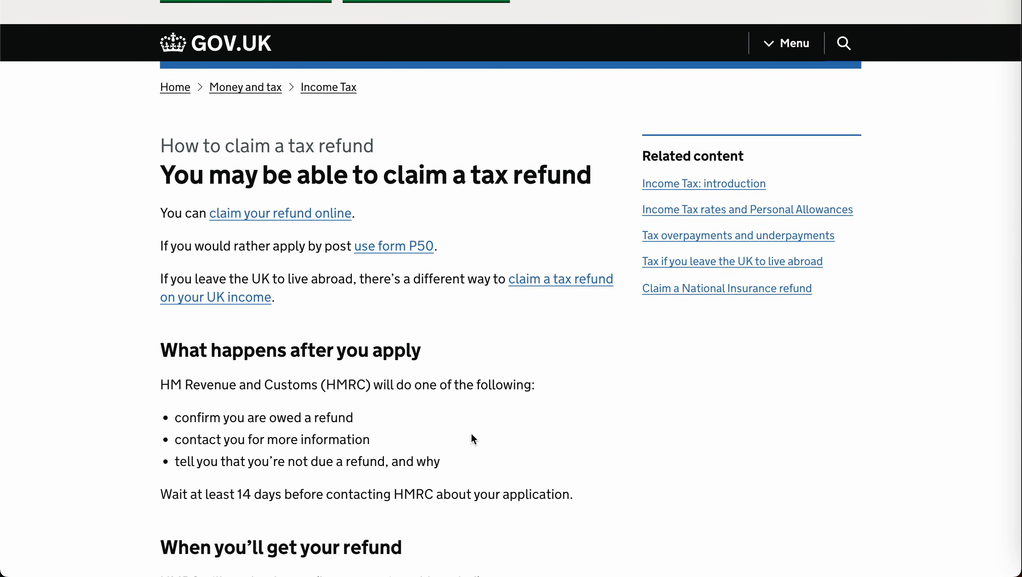
{"action": "scroll", "coordinate": [472, 436], "scroll_direction": "down", "scroll_amount": 2}
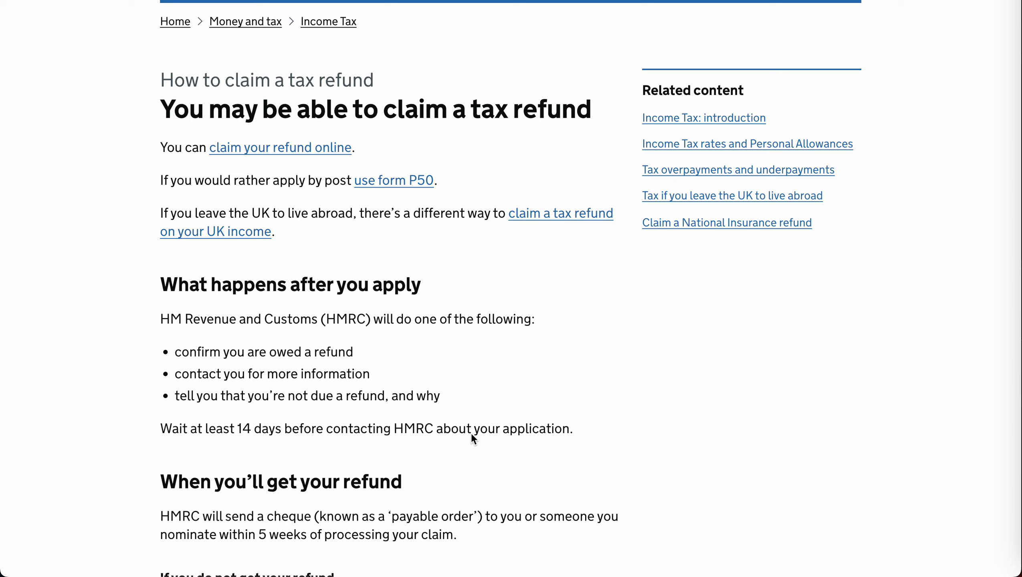
{"action": "scroll", "coordinate": [471, 433], "scroll_direction": "down", "scroll_amount": 2}
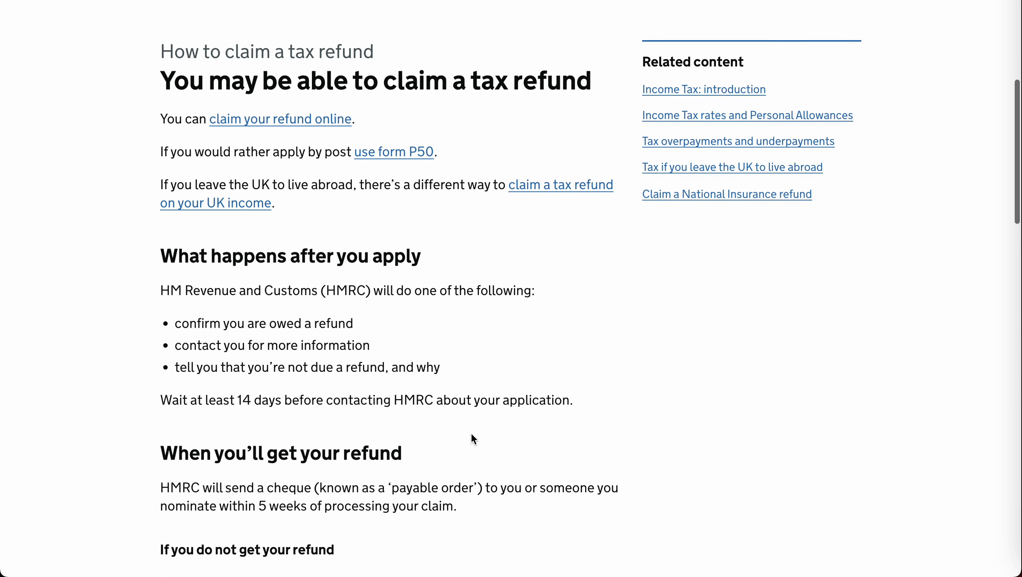
{"action": "scroll", "coordinate": [471, 434], "scroll_direction": "down", "scroll_amount": 1}
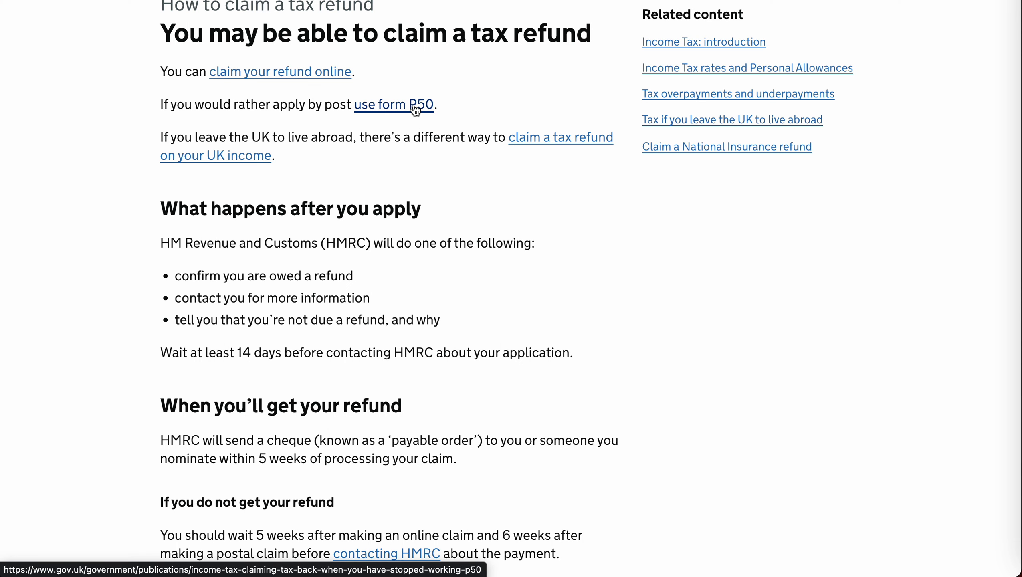
{"action": "scroll", "coordinate": [415, 109], "scroll_direction": "down", "scroll_amount": 1}
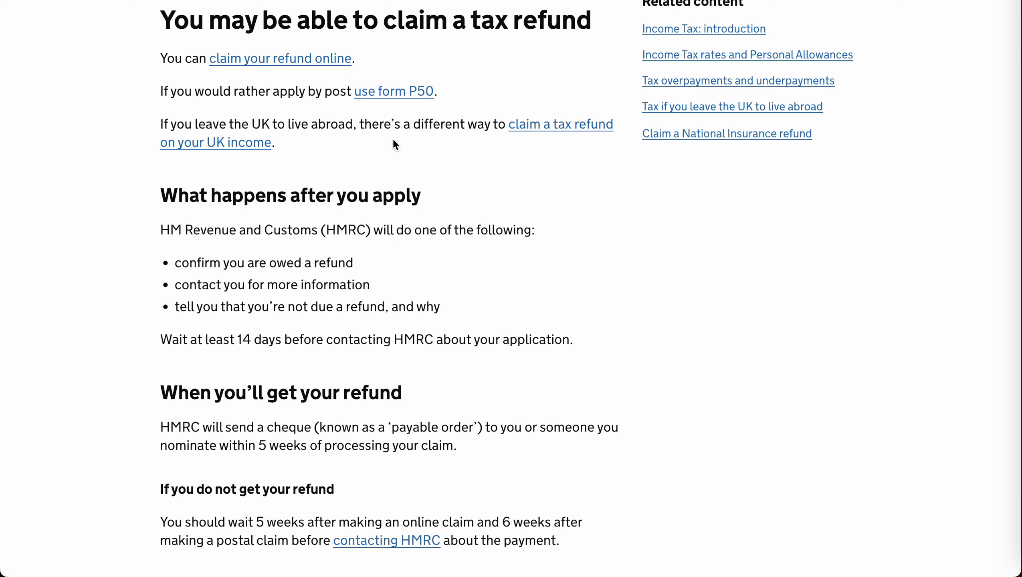
{"action": "scroll", "coordinate": [430, 141], "scroll_direction": "down", "scroll_amount": 4}
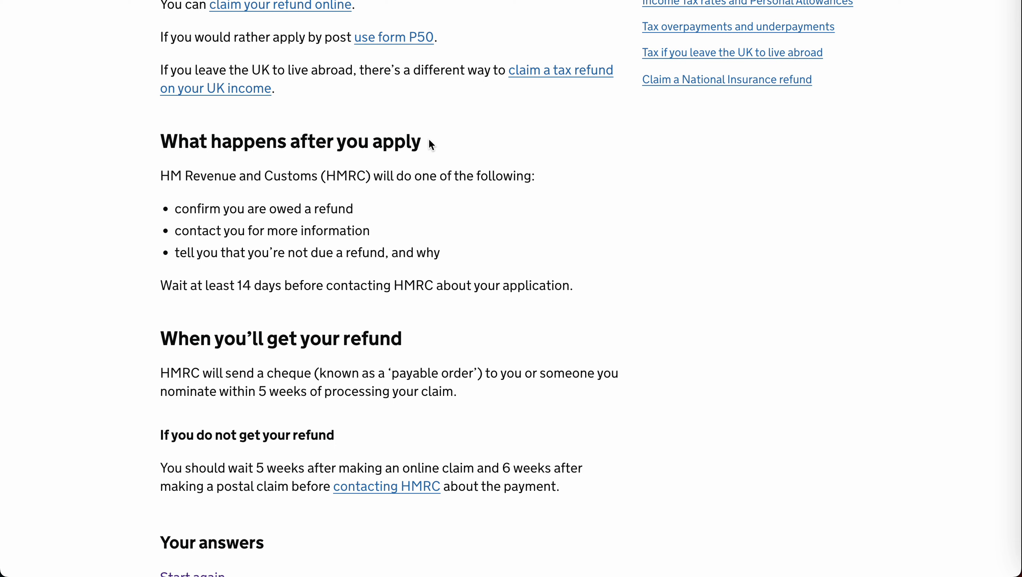
{"action": "scroll", "coordinate": [428, 138], "scroll_direction": "down", "scroll_amount": 3}
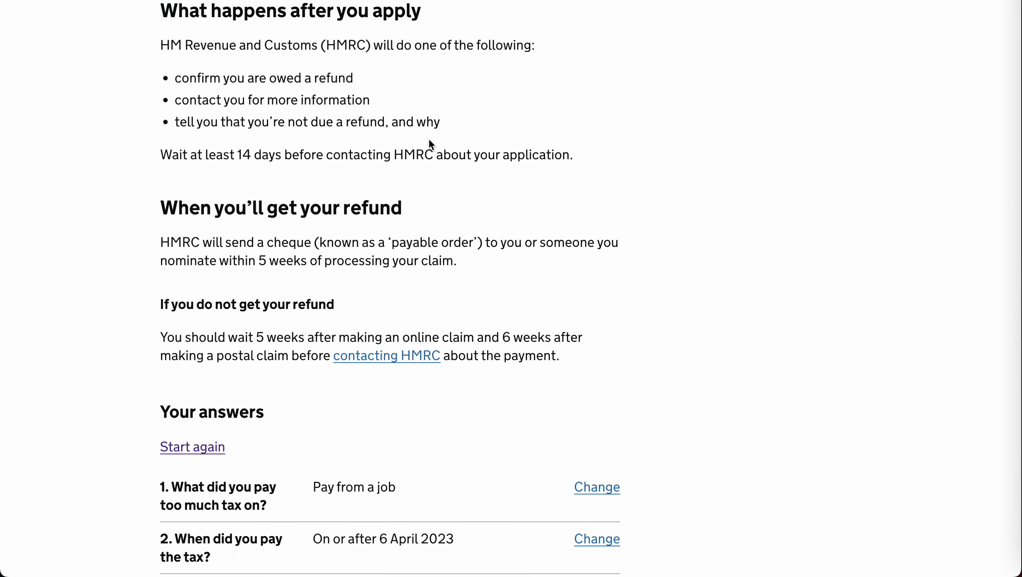
{"action": "scroll", "coordinate": [430, 243], "scroll_direction": "up", "scroll_amount": 12}
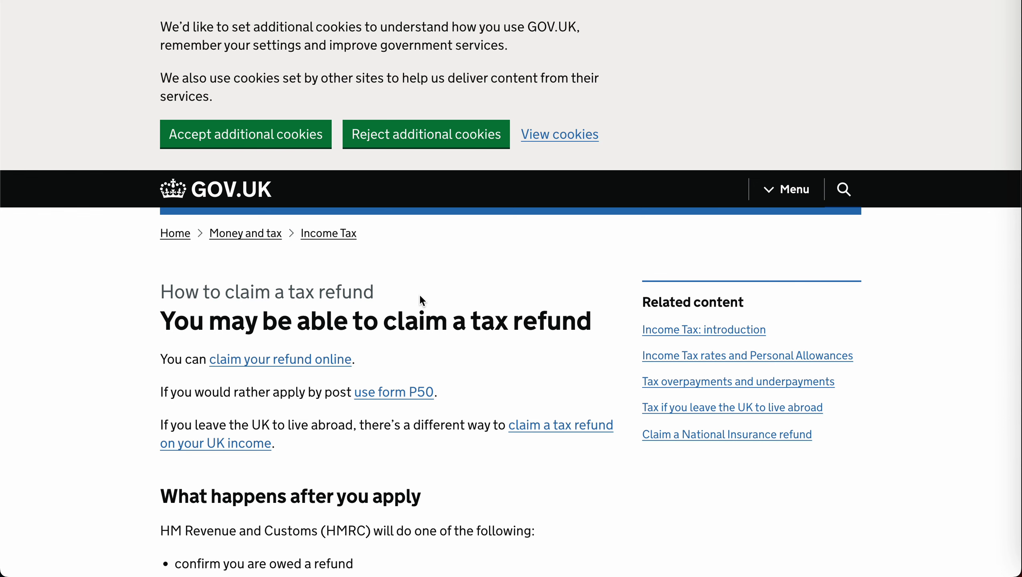
{"action": "scroll", "coordinate": [420, 295], "scroll_direction": "down", "scroll_amount": 1}
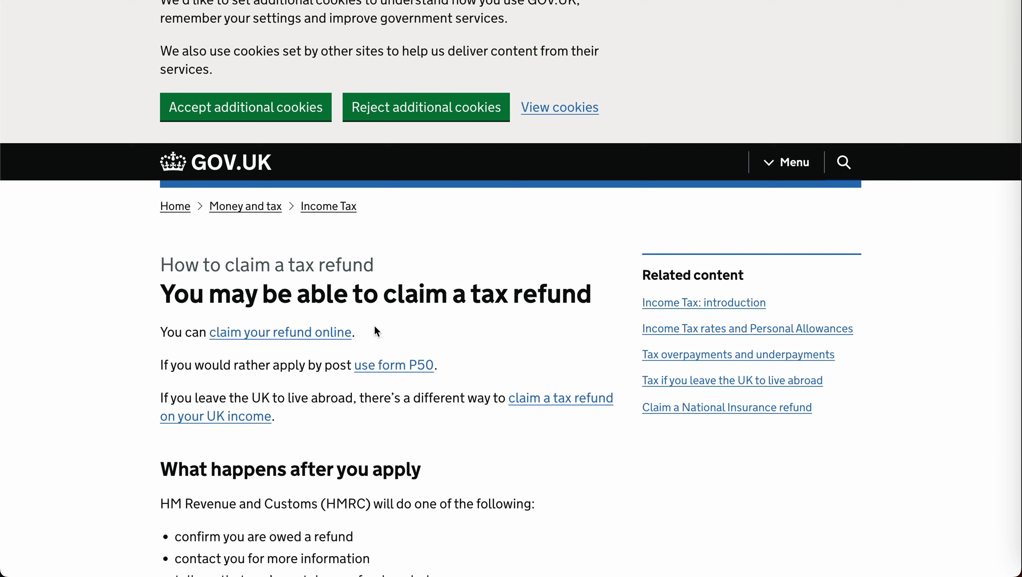
Begin the online refund claim and sign in with the Government Gateway user ID and password.
{"action": "left_click", "coordinate": [266, 339]}
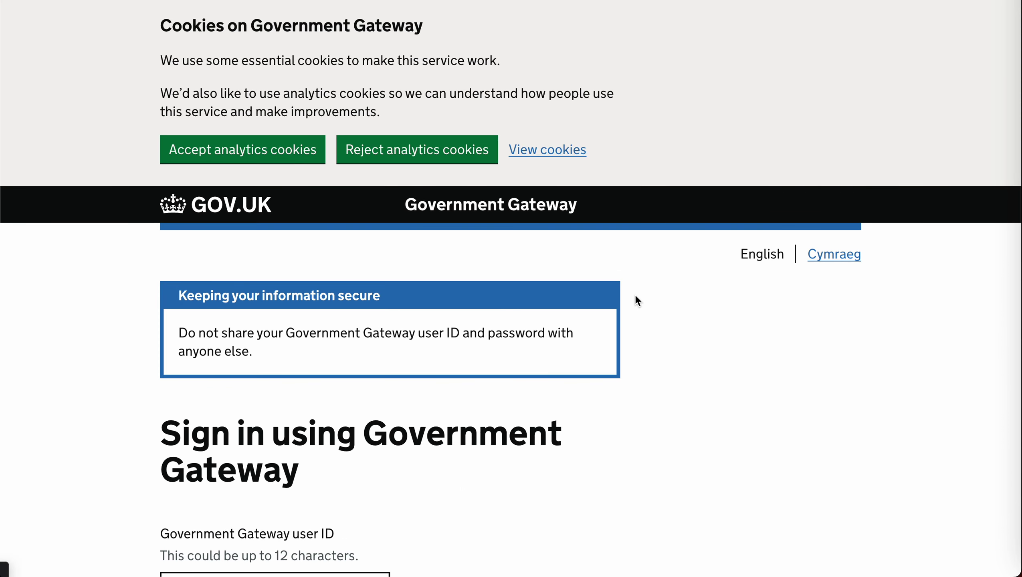
{"action": "scroll", "coordinate": [634, 301], "scroll_direction": "down", "scroll_amount": 7}
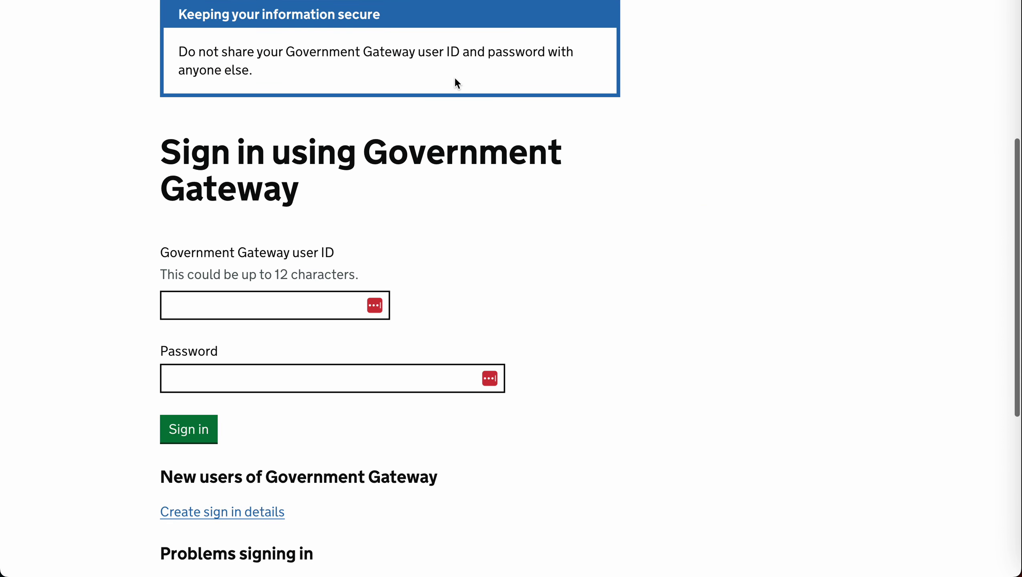
{"action": "left_click", "coordinate": [187, 429]}
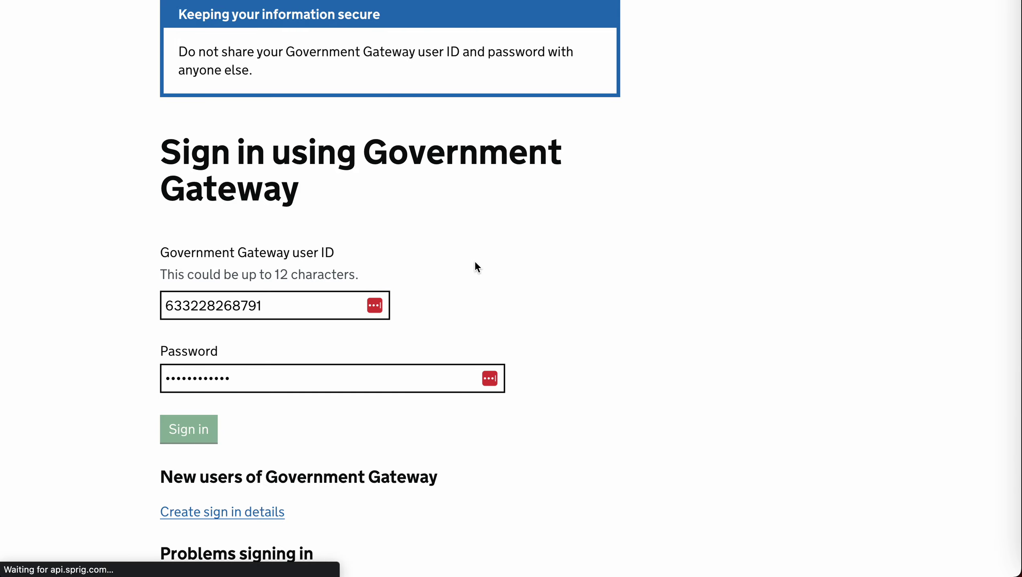
{"action": "scroll", "coordinate": [476, 263], "scroll_direction": "down", "scroll_amount": 6}
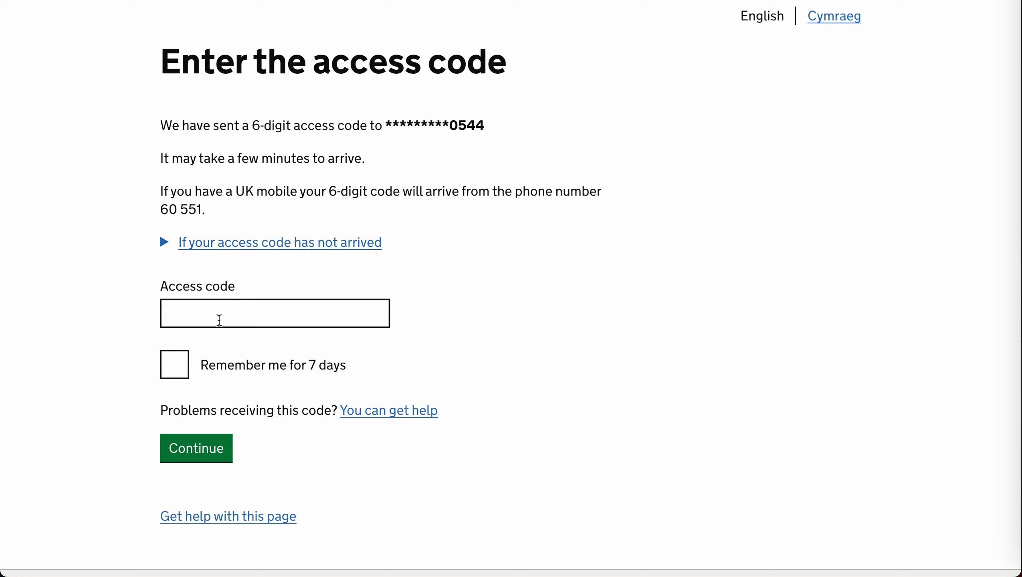
Enter the received 6-digit access code and submit it.
{"action": "left_click", "coordinate": [219, 319]}
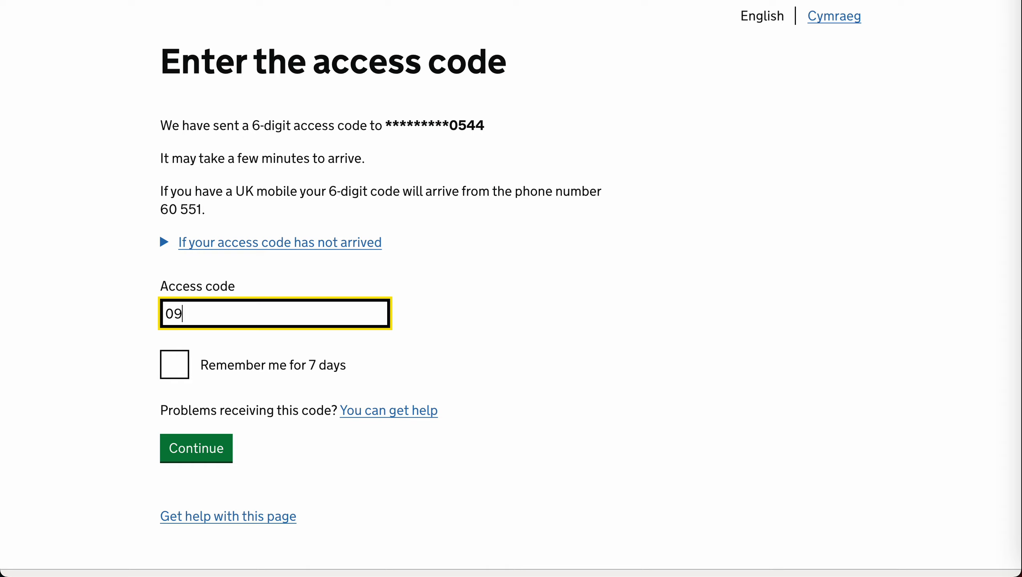
{"action": "left_click", "coordinate": [188, 440]}
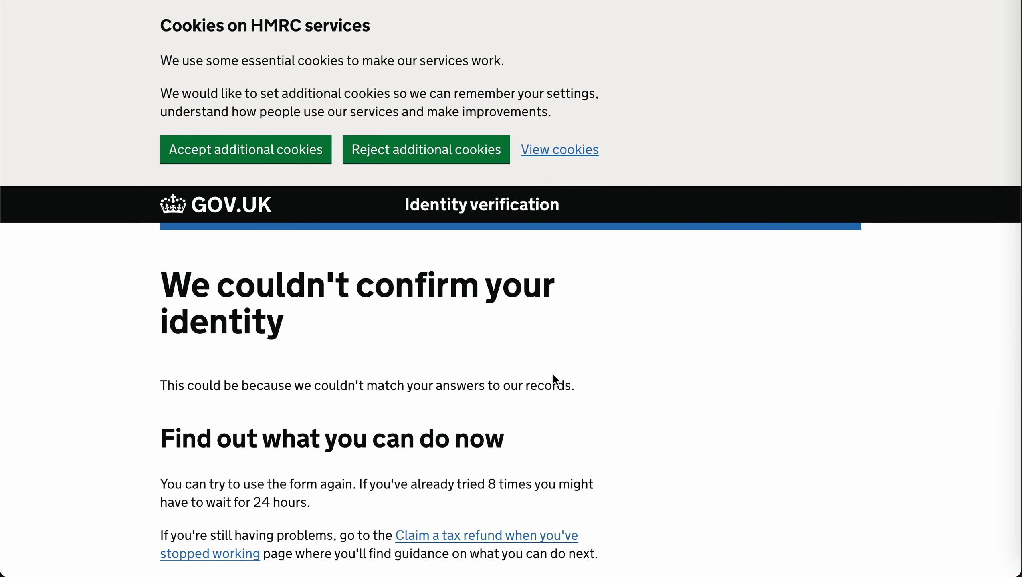
{"action": "scroll", "coordinate": [553, 377], "scroll_direction": "down", "scroll_amount": 5}
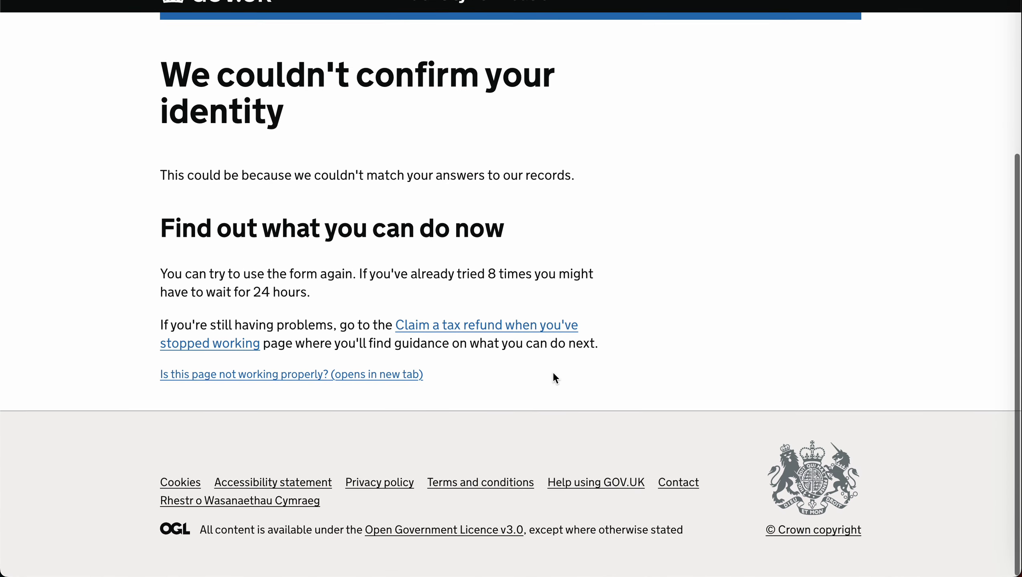